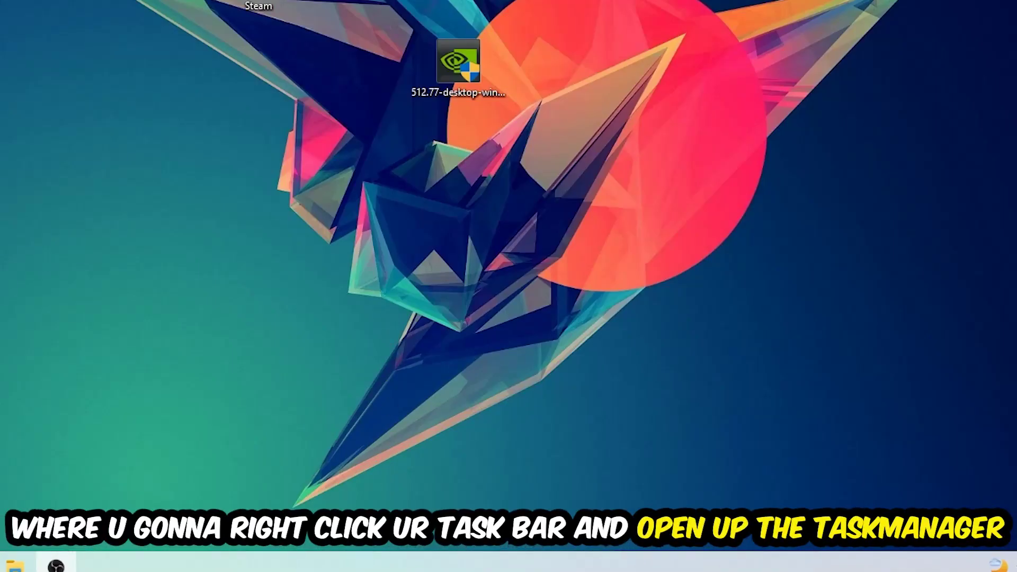
Open Task Manager and sort the processes by CPU usage, then by GPU usage.
right_click(410, 565)
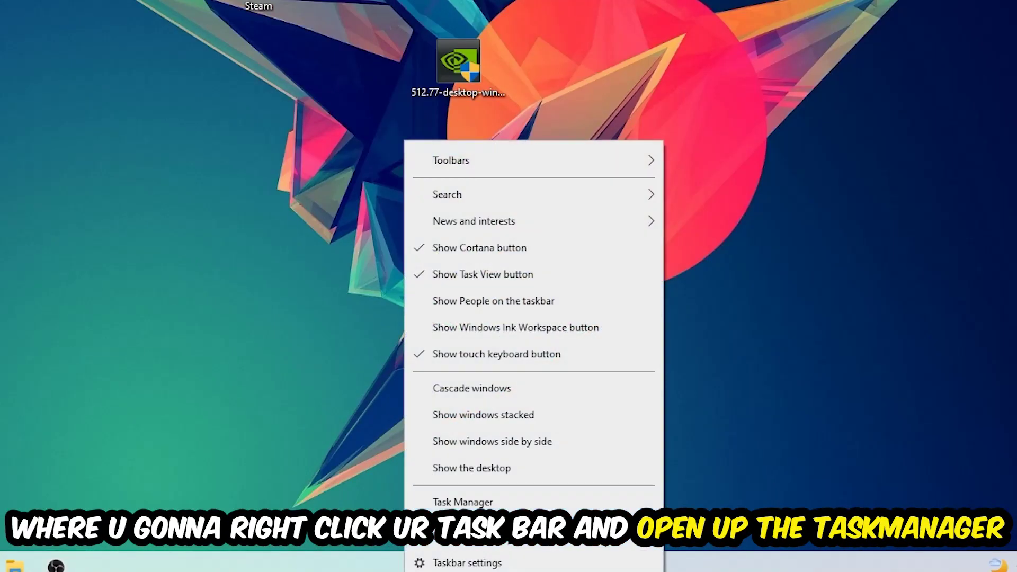
left_click(450, 500)
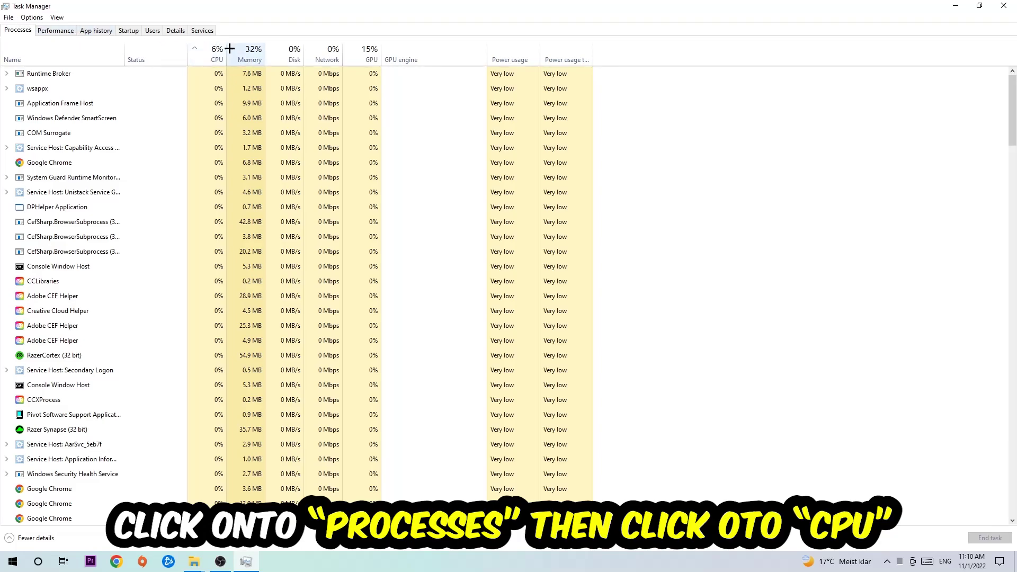
left_click(218, 53)
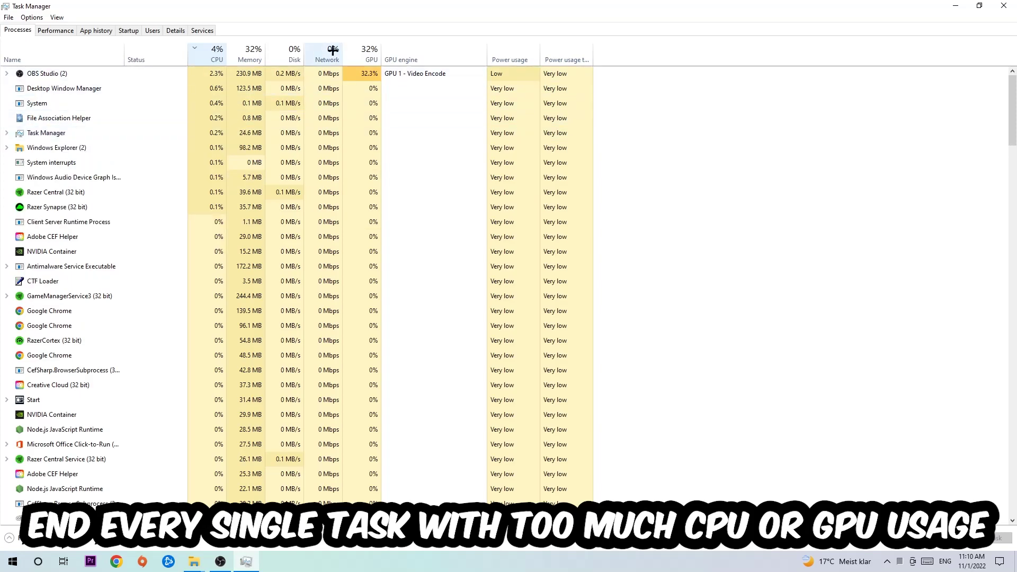
left_click(357, 53)
Review OBS Studio's process actions without ending it, then close Task Manager.
right_click(364, 74)
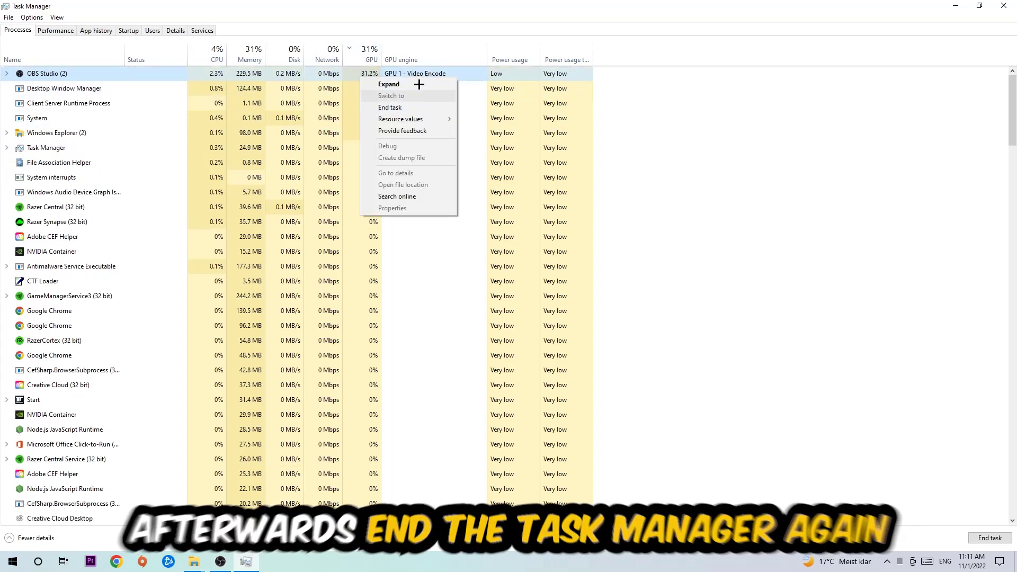
left_click(384, 10)
left_click(1003, 6)
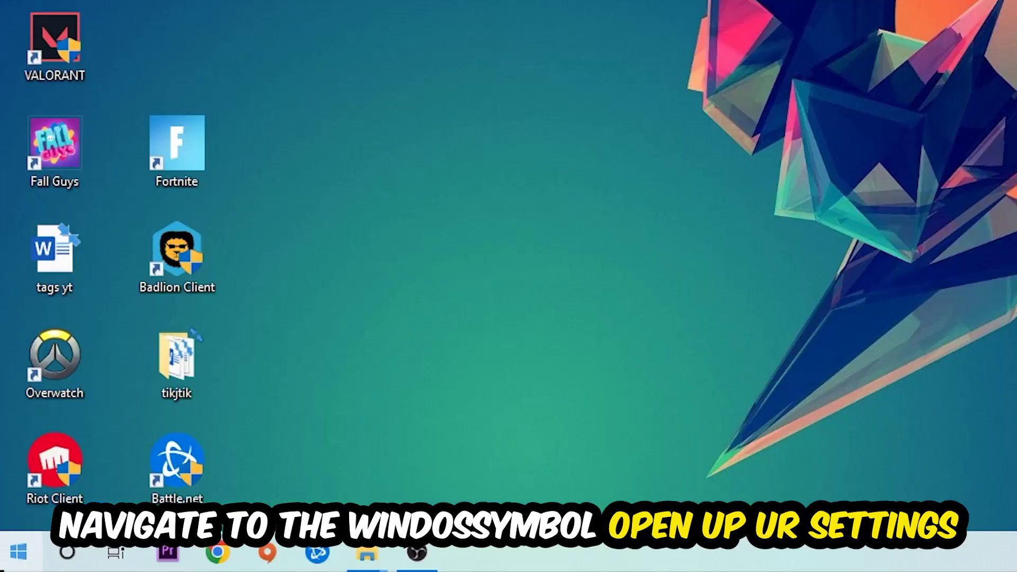
In Gaming settings, turn off Xbox Game Bar and Captures background recording, then view Game Mode.
left_click(13, 561)
left_click(14, 456)
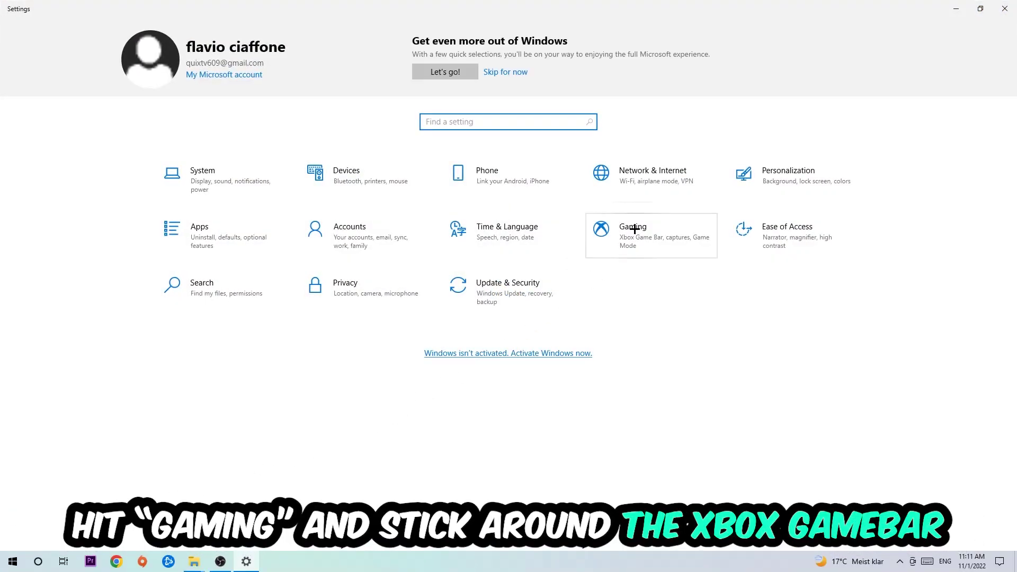
left_click(634, 229)
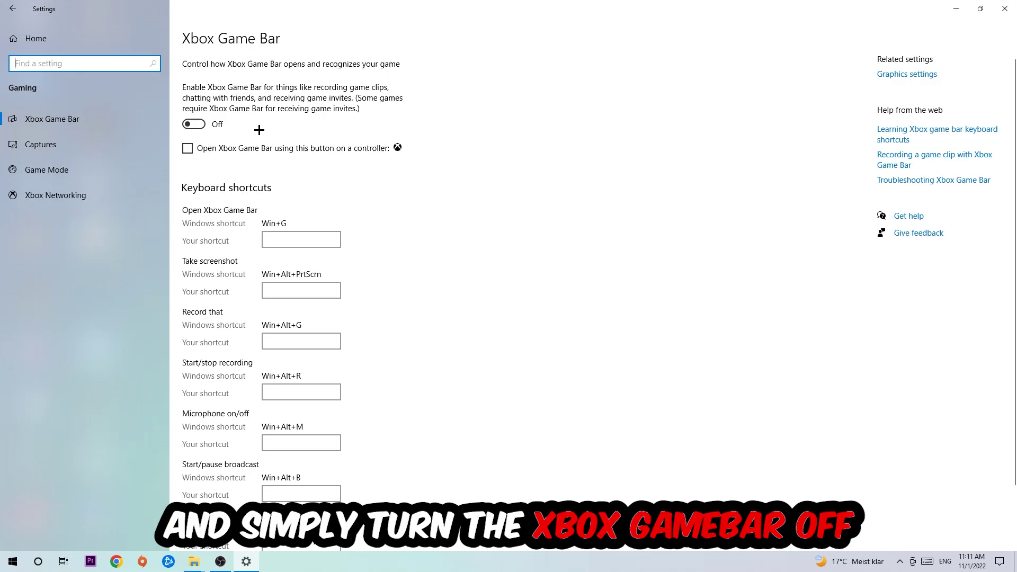
left_click(100, 156)
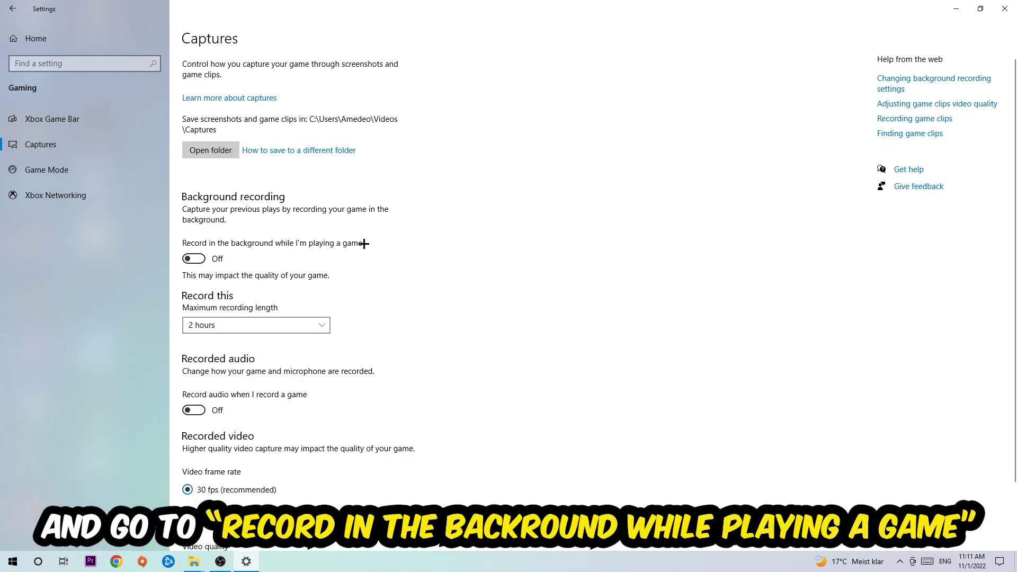
left_click(47, 170)
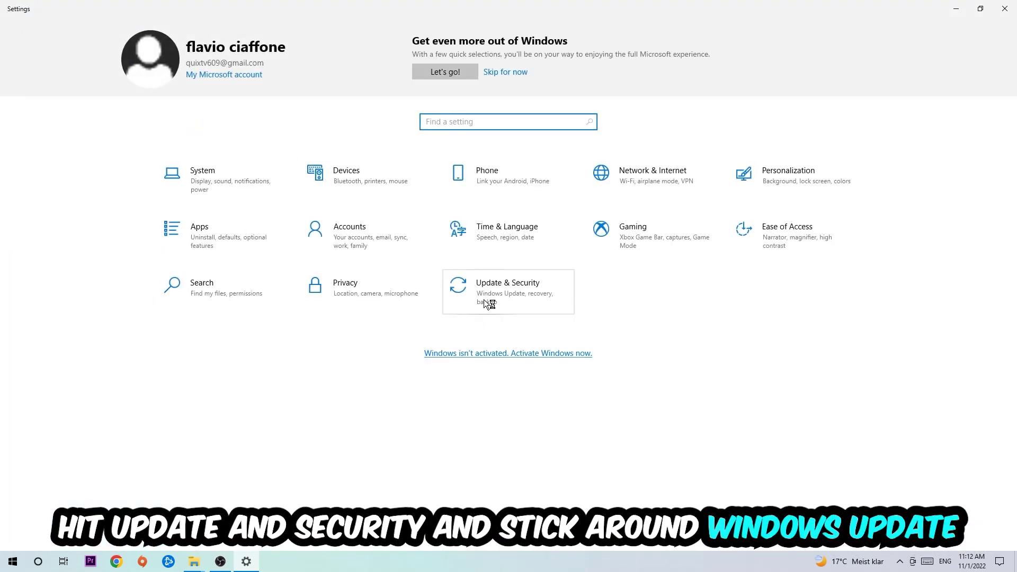
Open Windows Update from Update & Security and confirm the PC is up to date.
left_click(486, 299)
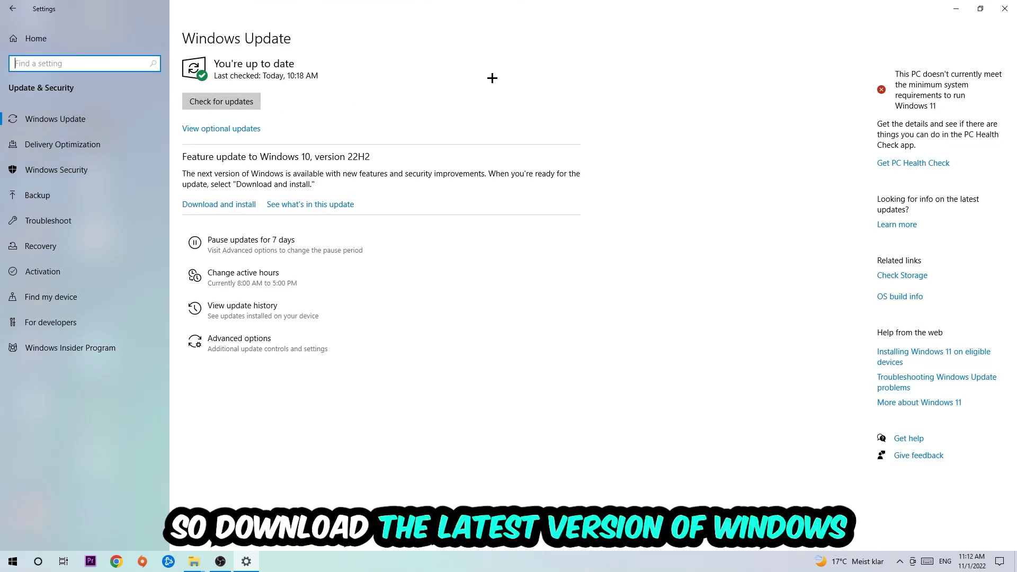
Close Settings and drag the NVIDIA driver installer icon lower on the desktop.
left_click(1005, 8)
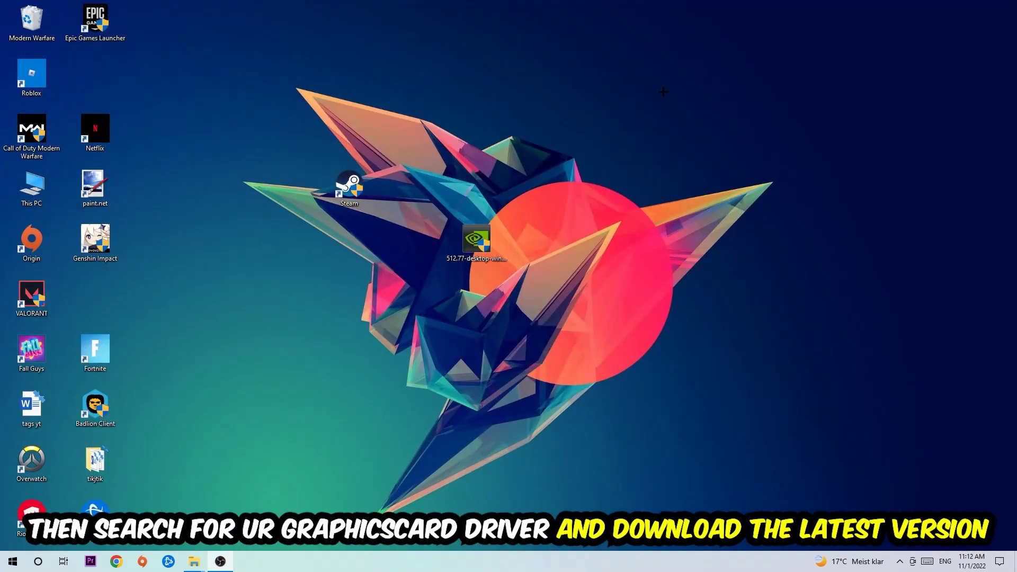
left_click_drag(478, 239, 478, 296)
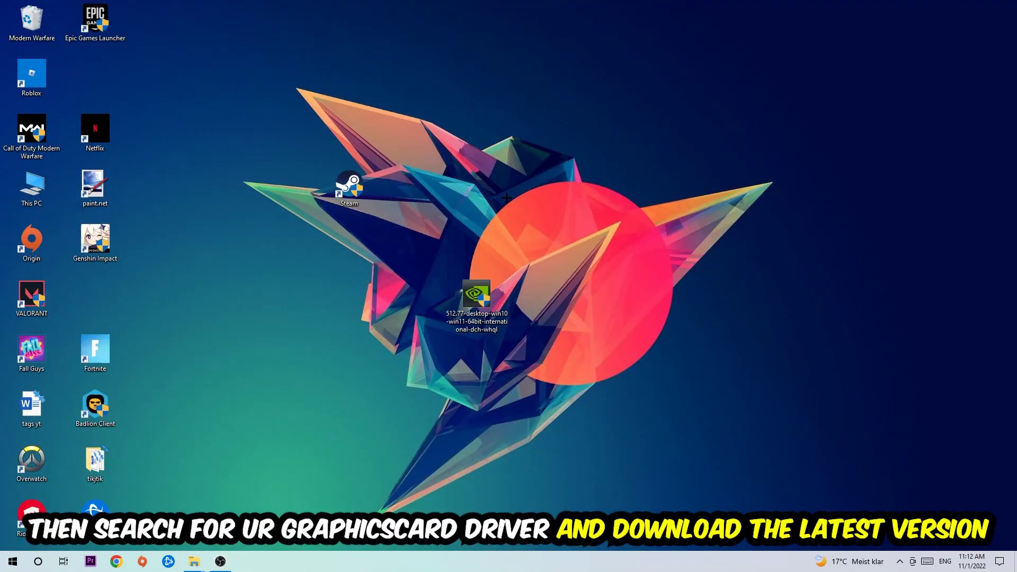